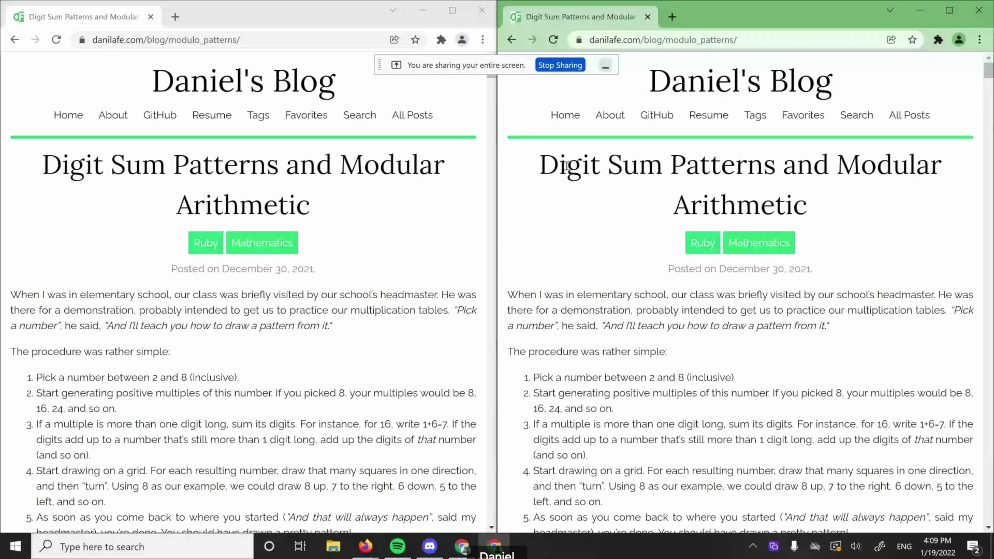
# Enable Highlight using Matrix on the blog post in both windows and create the suggested highlight room
pyautogui.rightClick(552, 293)
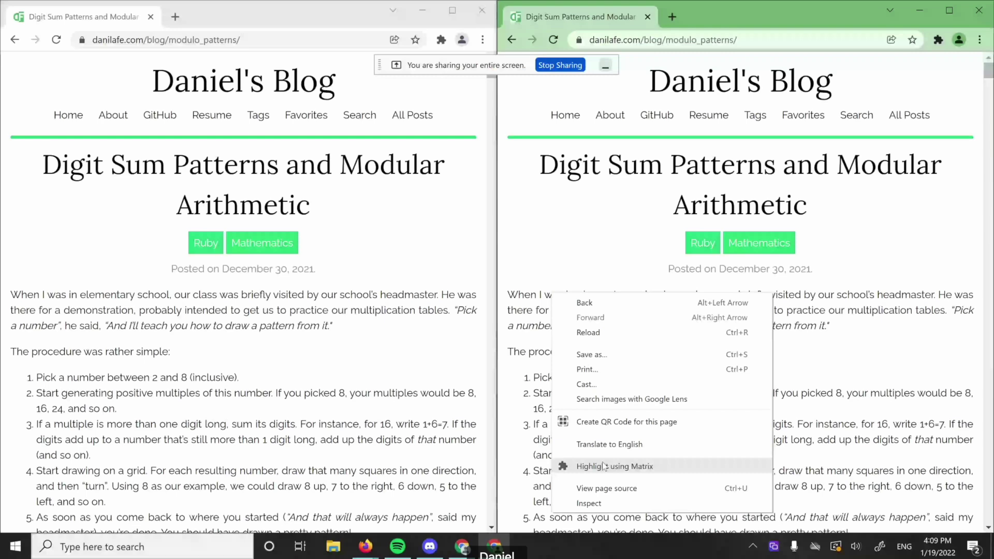
pyautogui.click(604, 466)
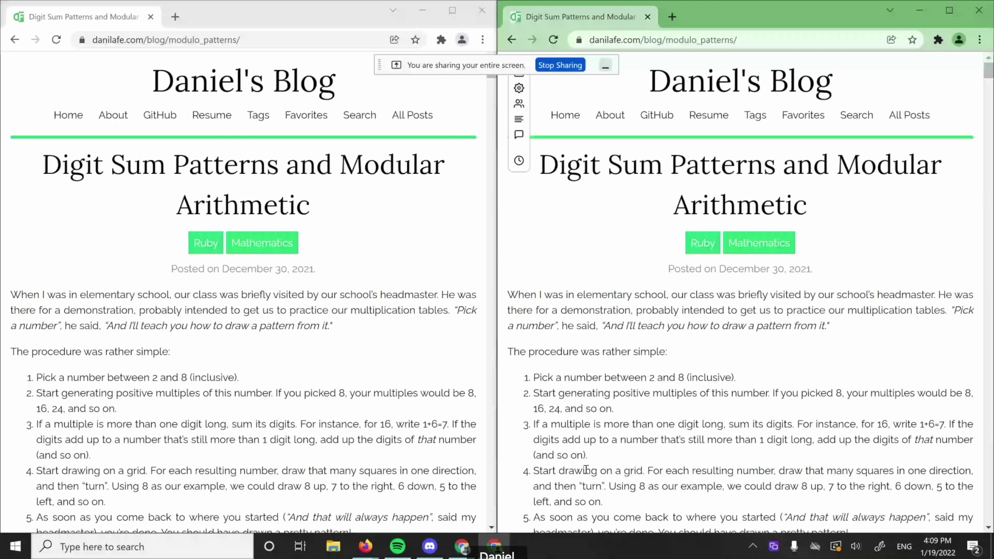
pyautogui.rightClick(395, 403)
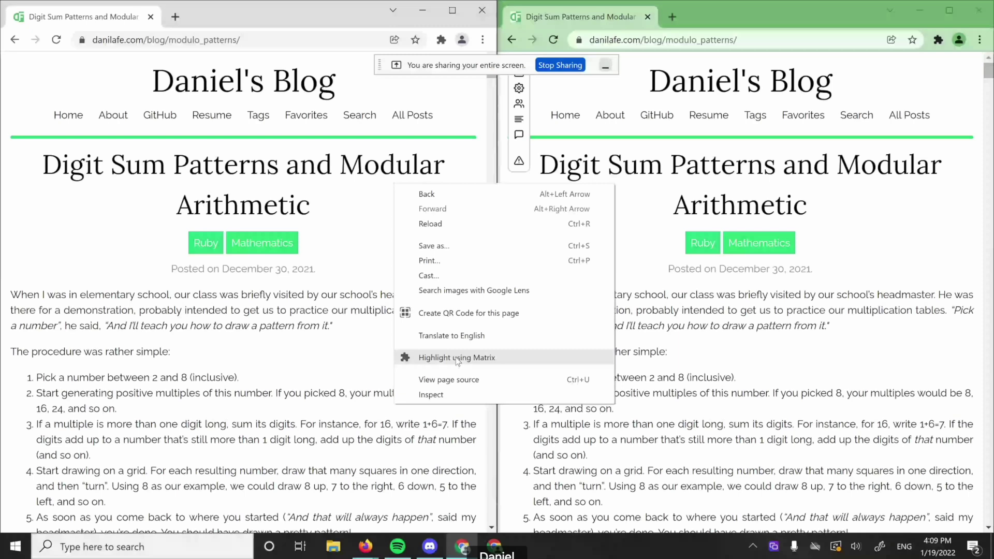
pyautogui.click(458, 361)
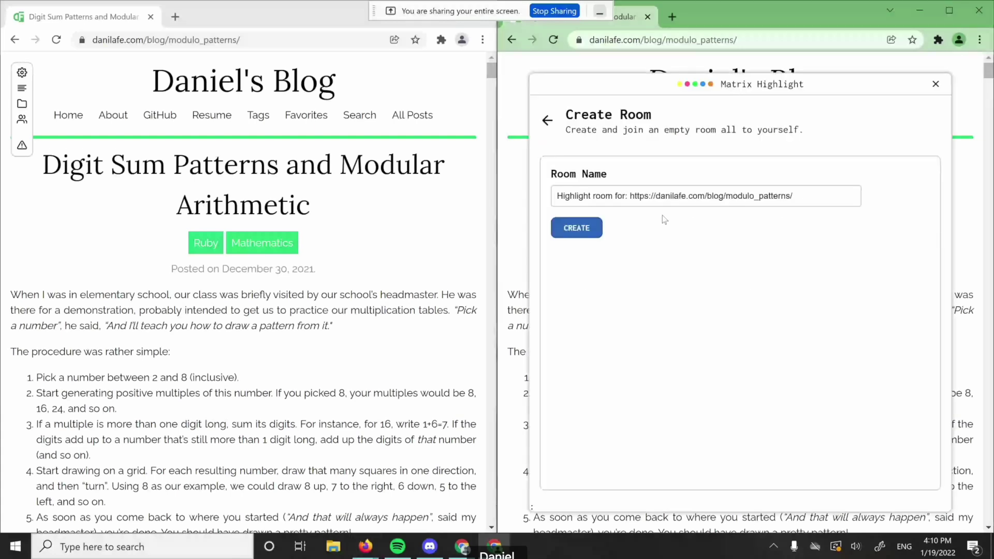
pyautogui.click(740, 200)
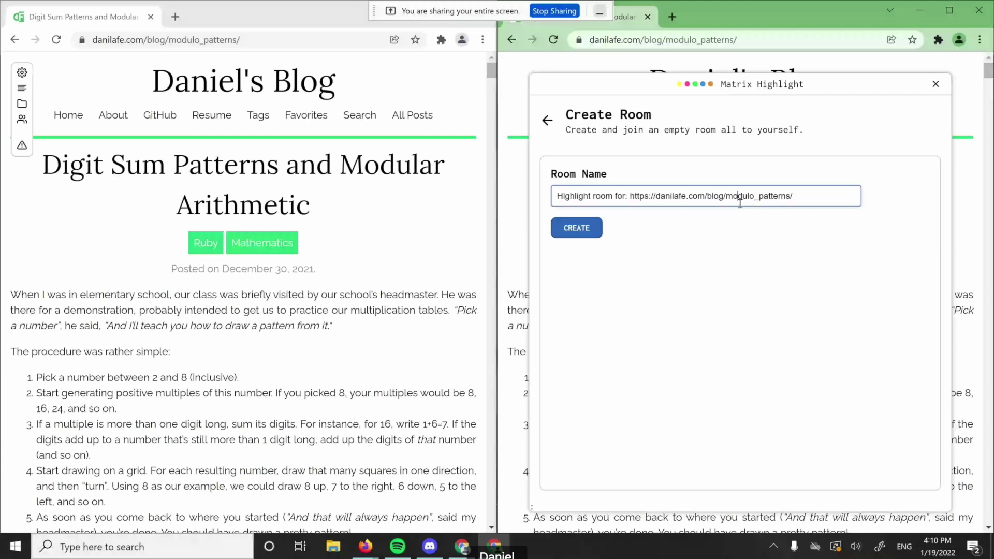
pyautogui.press('Return')
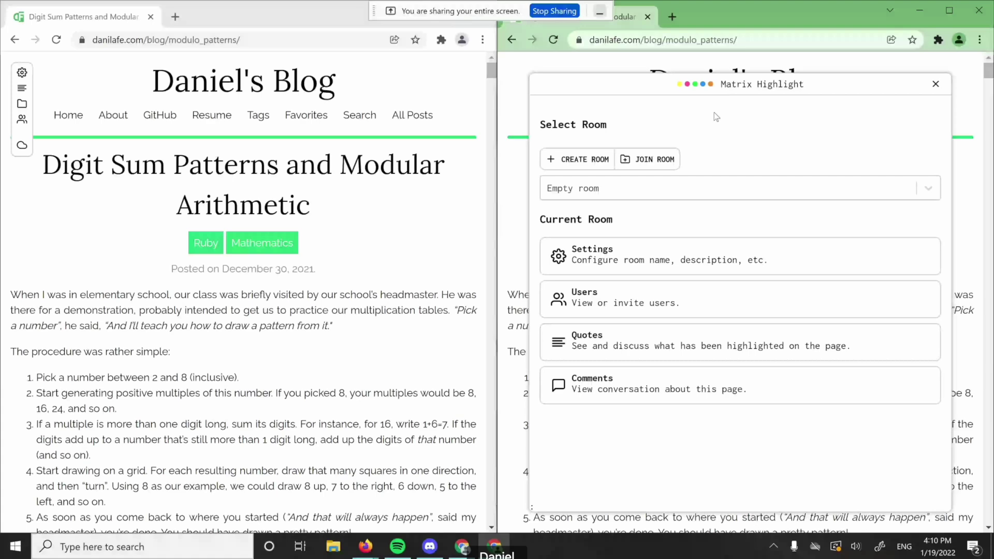
# Highlight 'When I was in elementary school' in yellow and bring up its colours-and-comments popup
pyautogui.moveTo(508, 295); pyautogui.dragTo(664, 294)
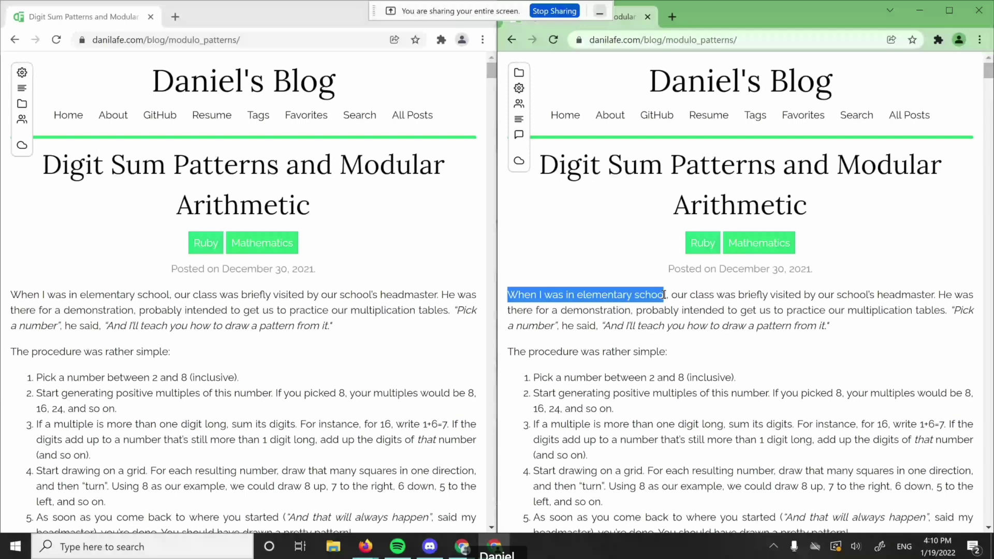
pyautogui.moveTo(664, 294); pyautogui.dragTo(667, 294)
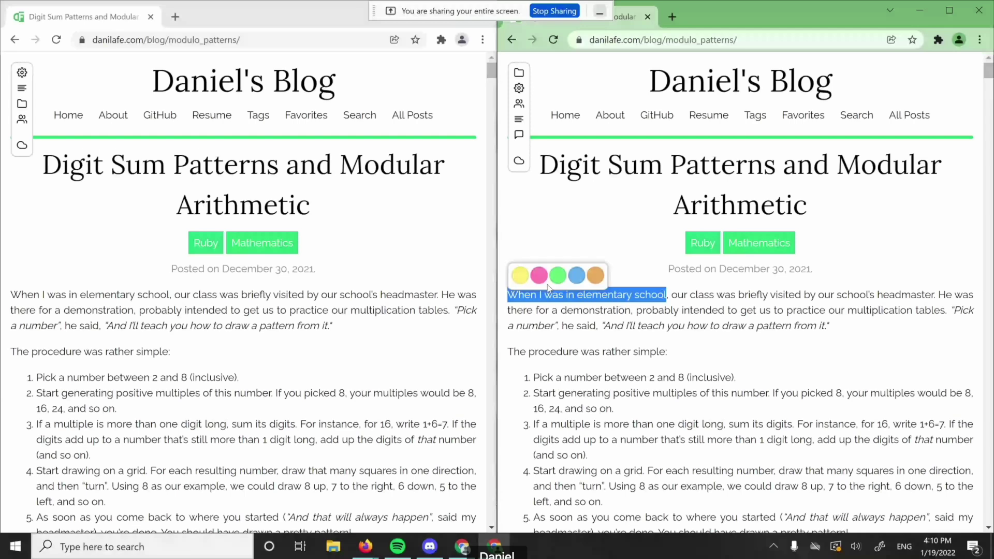
pyautogui.click(519, 275)
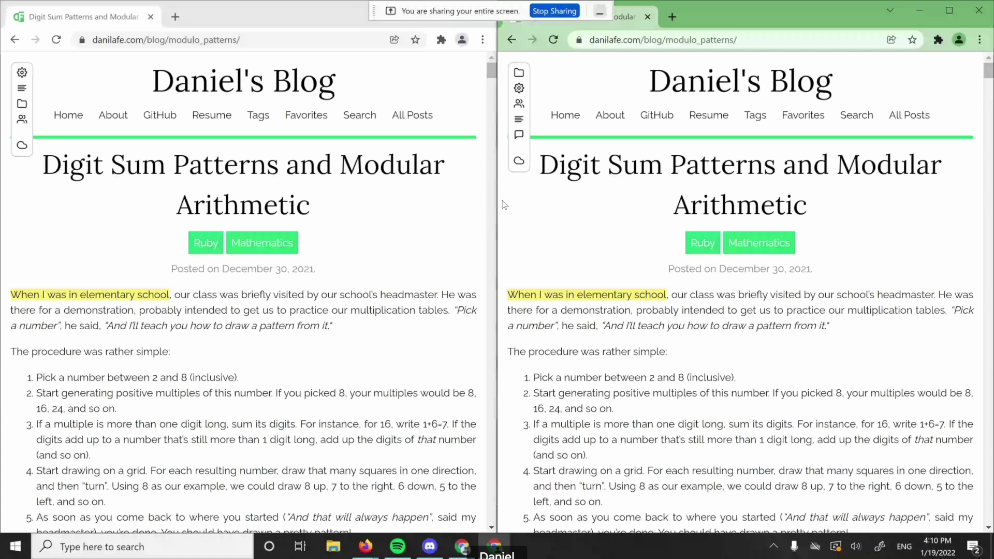
pyautogui.click(585, 295)
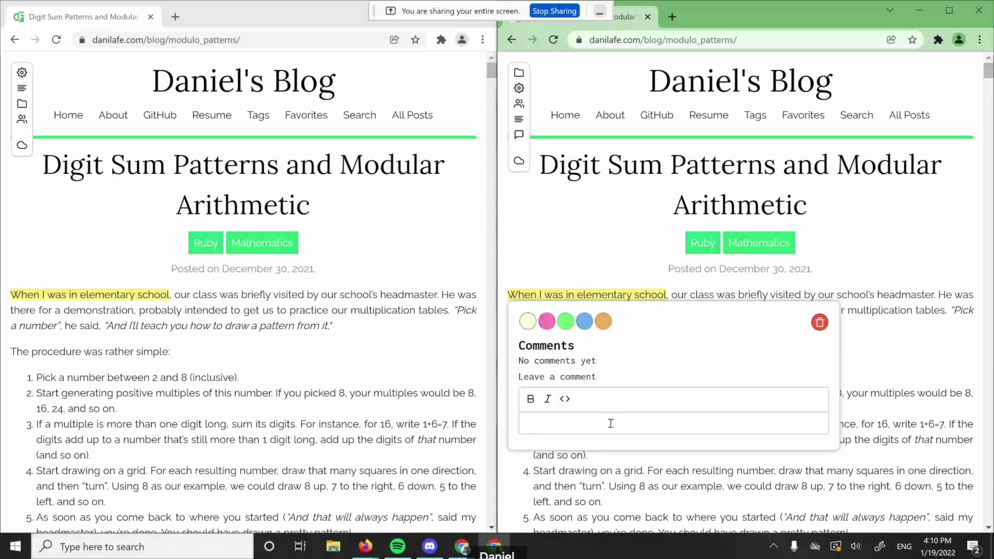
pyautogui.click(22, 120)
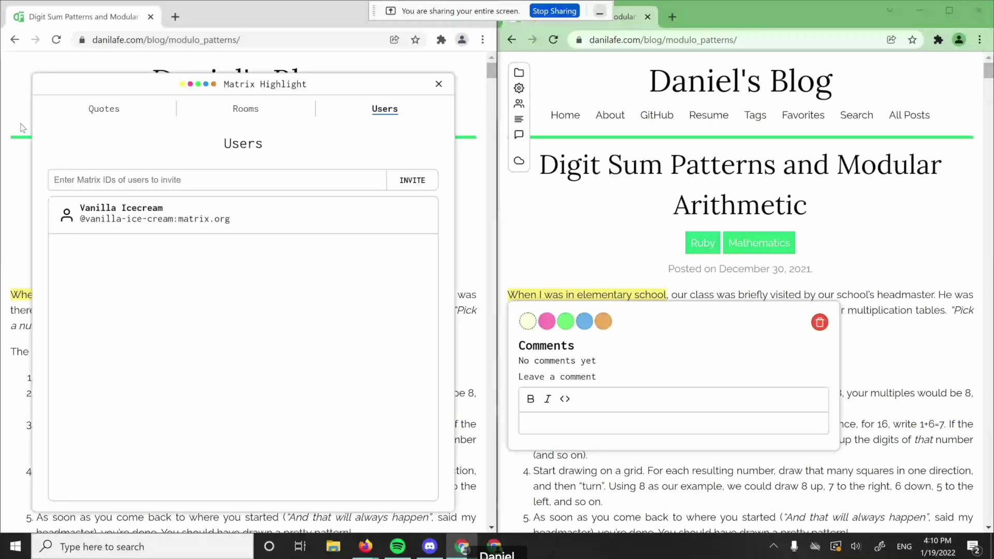
pyautogui.click(519, 104)
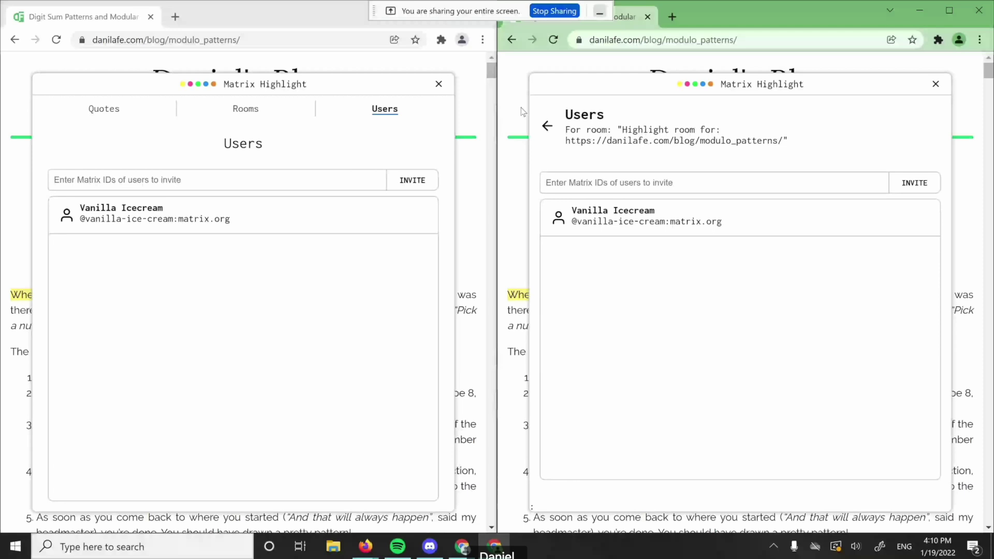
pyautogui.click(723, 181)
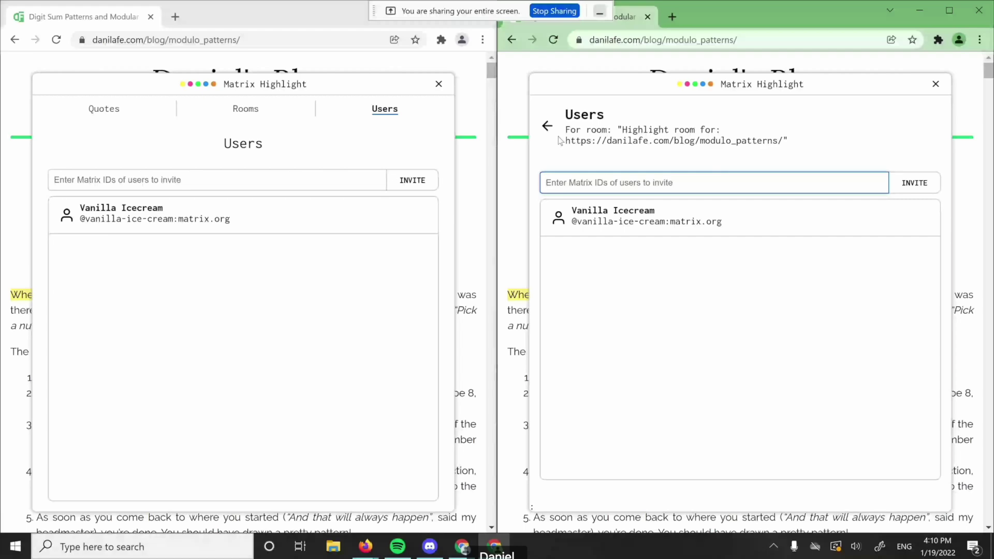
pyautogui.click(438, 84)
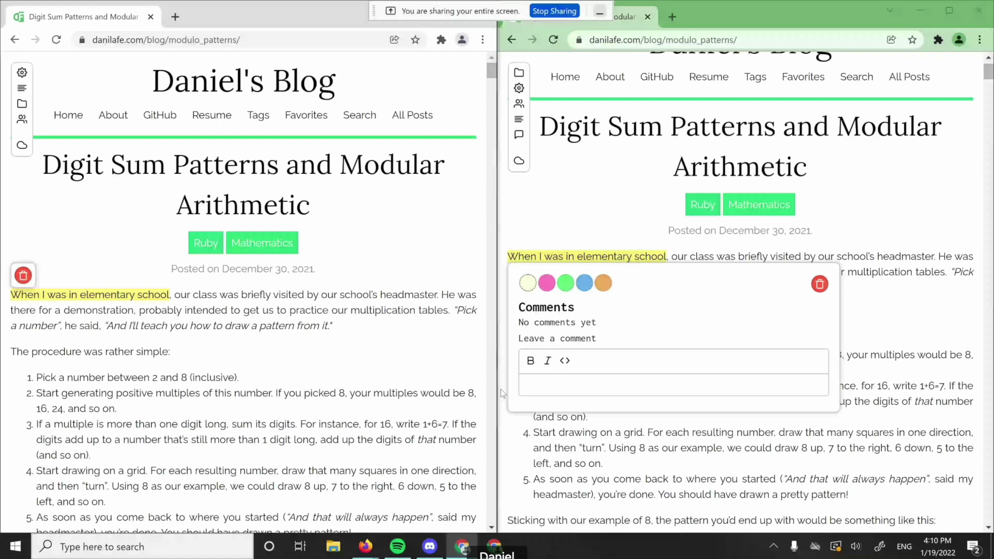
# Post the comment 'This is a long time ago!' on the yellow highlight
pyautogui.click(579, 388)
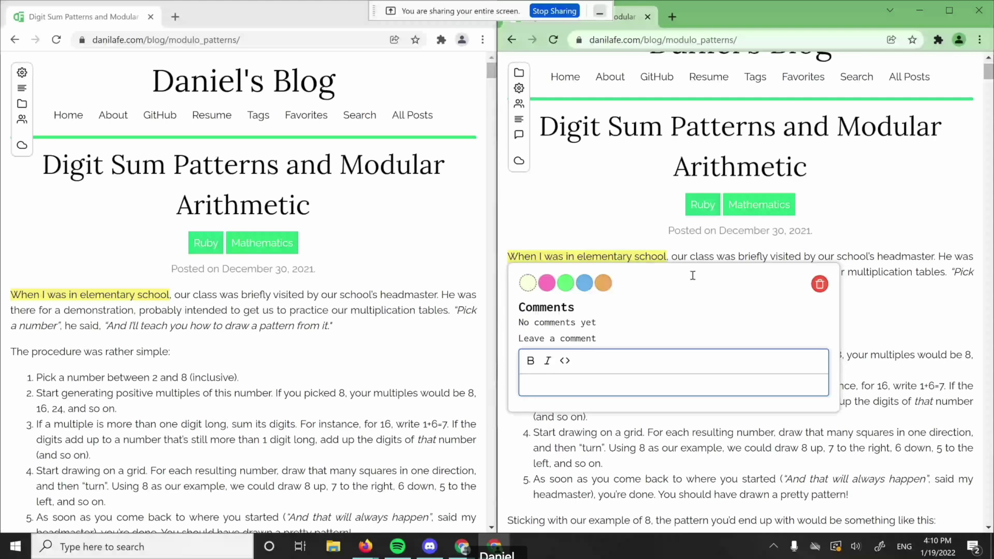
pyautogui.write('This is a long time ago!')
pyautogui.press('Return')
pyautogui.click(67, 306)
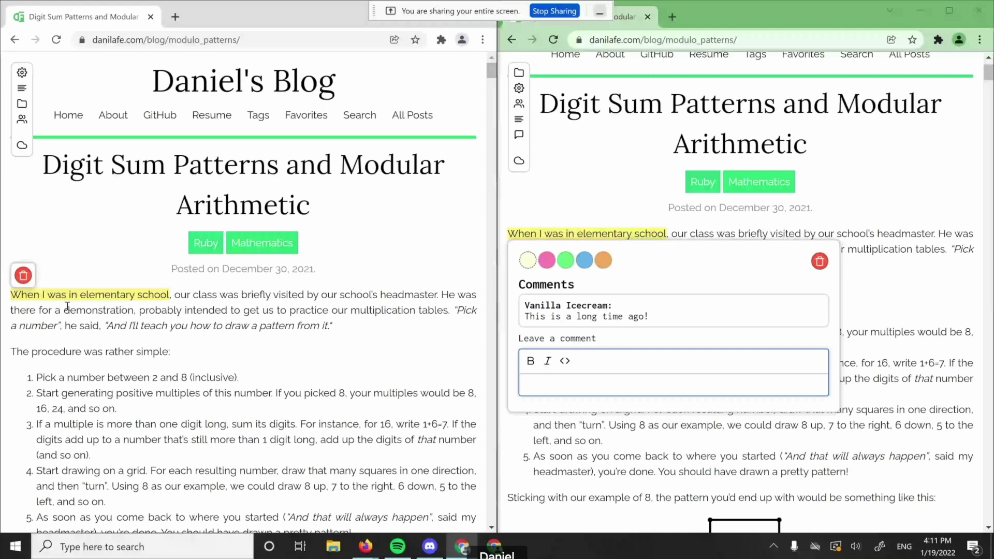
pyautogui.click(191, 280)
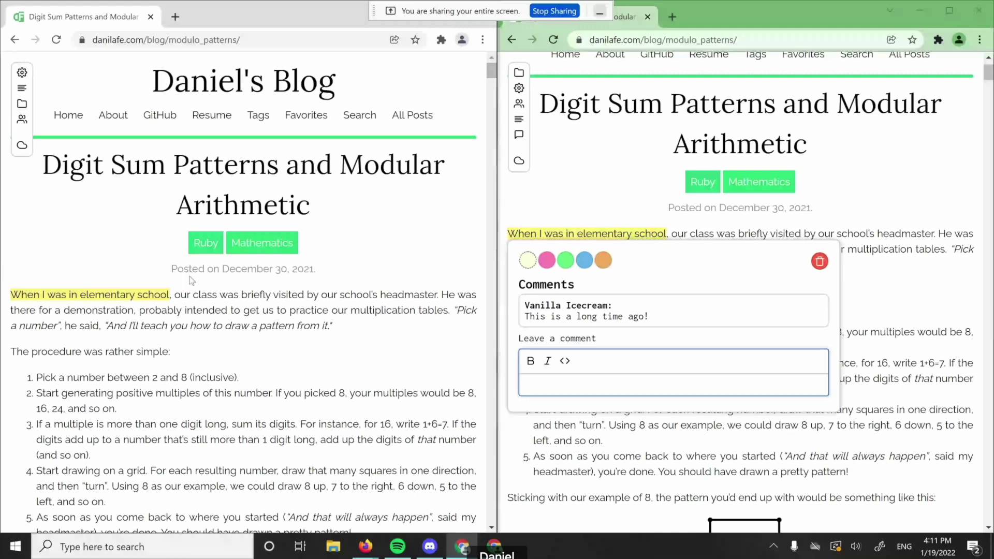
pyautogui.scroll(1, 632, 255)
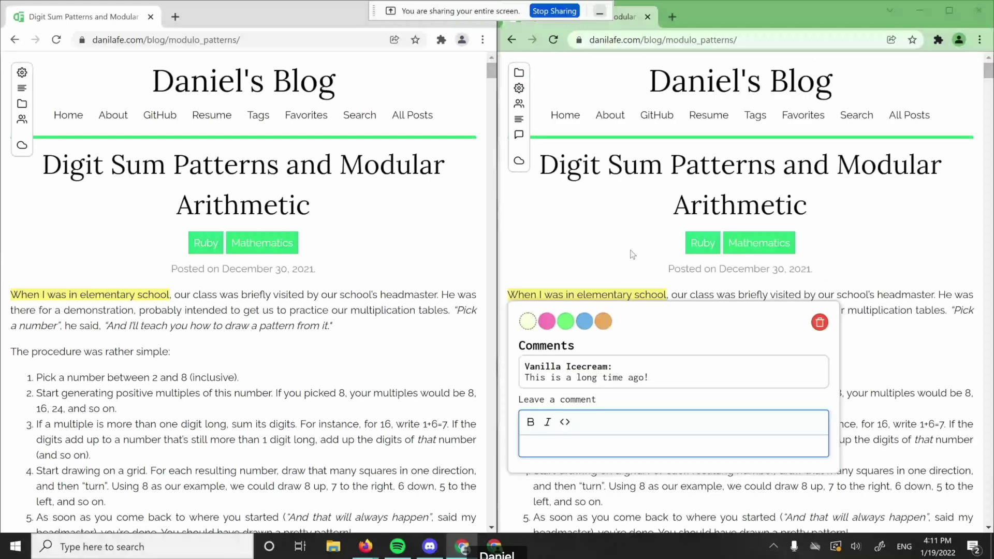
# Recolour the right window's elementary-school highlight to blue, passing through green, and close the popup
pyautogui.click(655, 359)
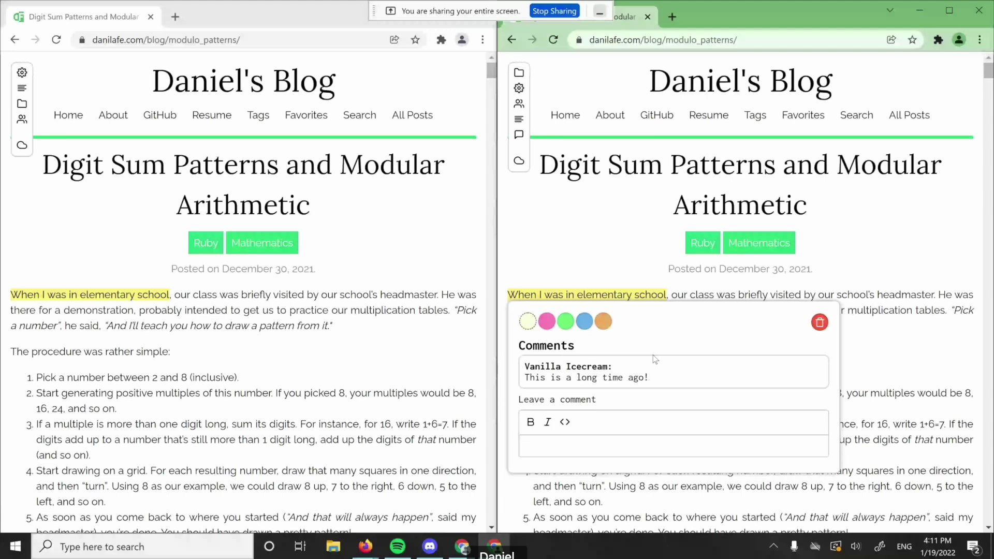
pyautogui.click(566, 322)
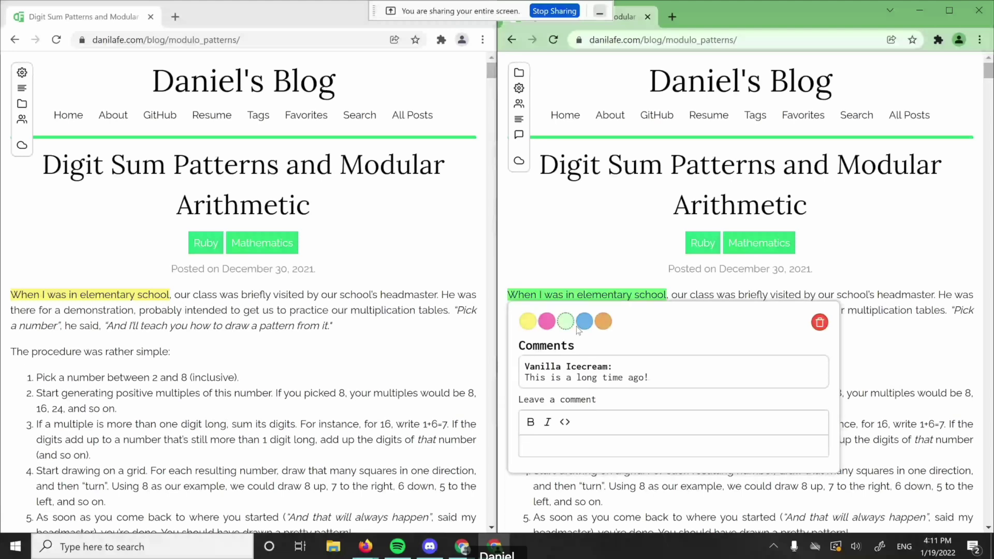
pyautogui.click(584, 322)
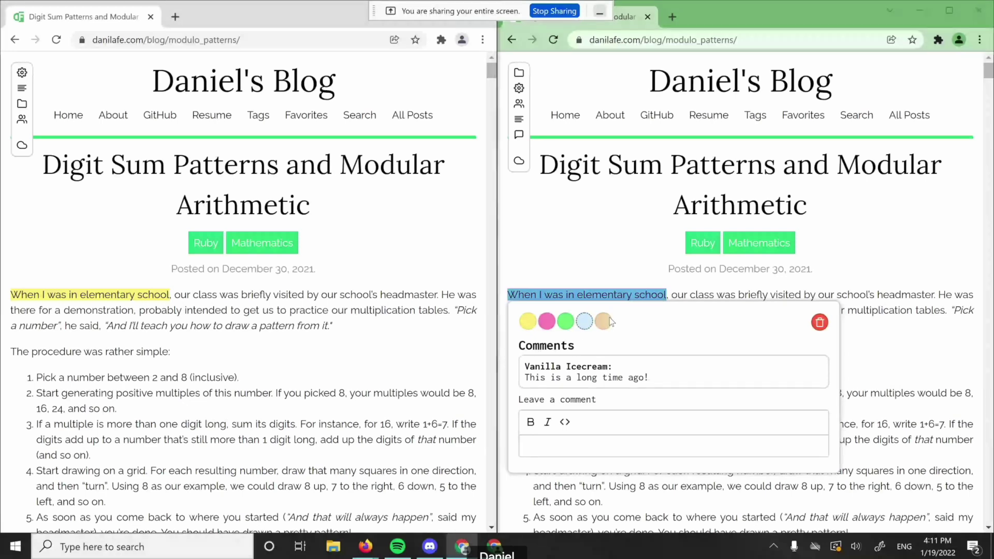
pyautogui.click(86, 3)
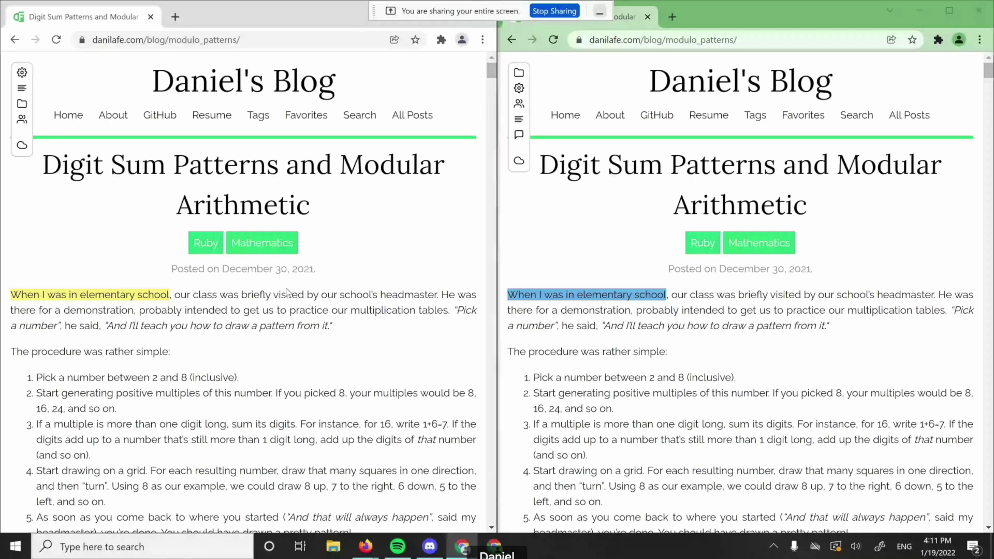
# Load the danilafe.com blog in a new tab and move it into its own window
pyautogui.click(673, 19)
pyautogui.write('da')
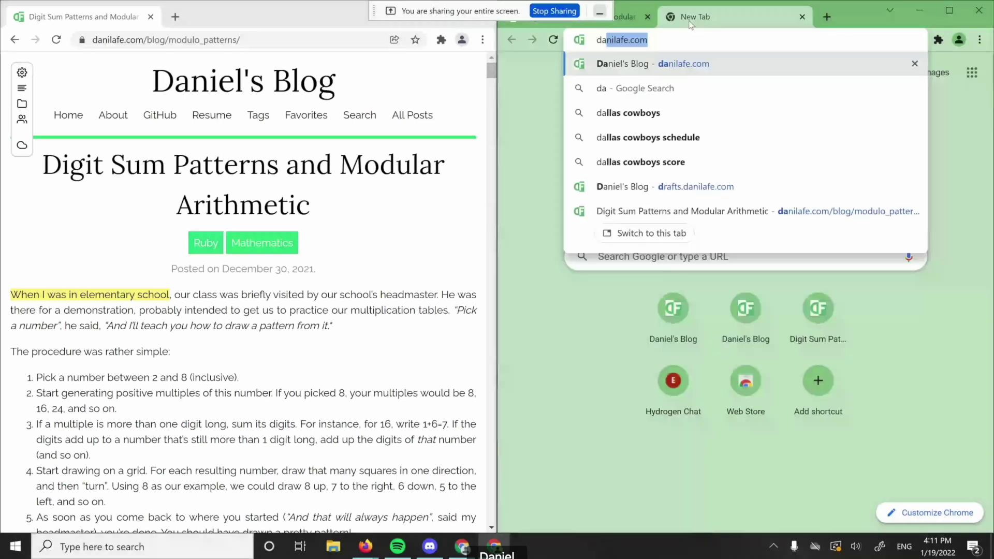
pyautogui.press('Return')
pyautogui.moveTo(690, 25); pyautogui.dragTo(258, 236)
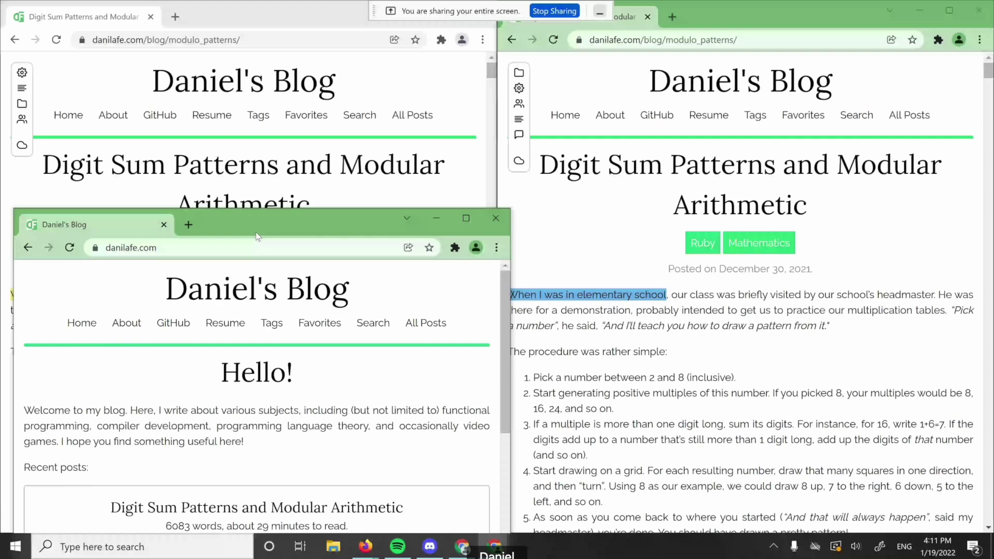
# Reload the left blog copy and change the highlight to pink, then orange
pyautogui.rightClick(165, 291)
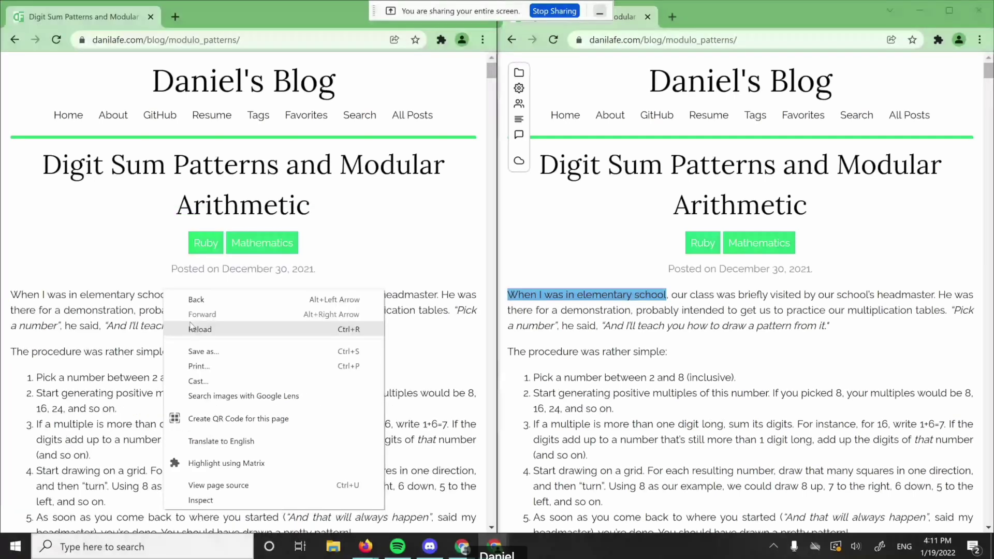
pyautogui.click(191, 329)
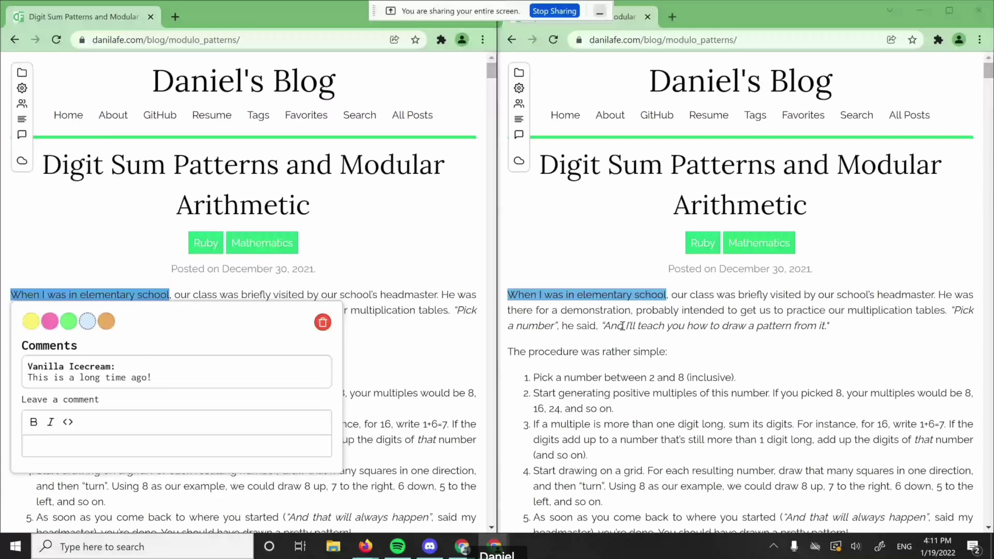
pyautogui.click(545, 327)
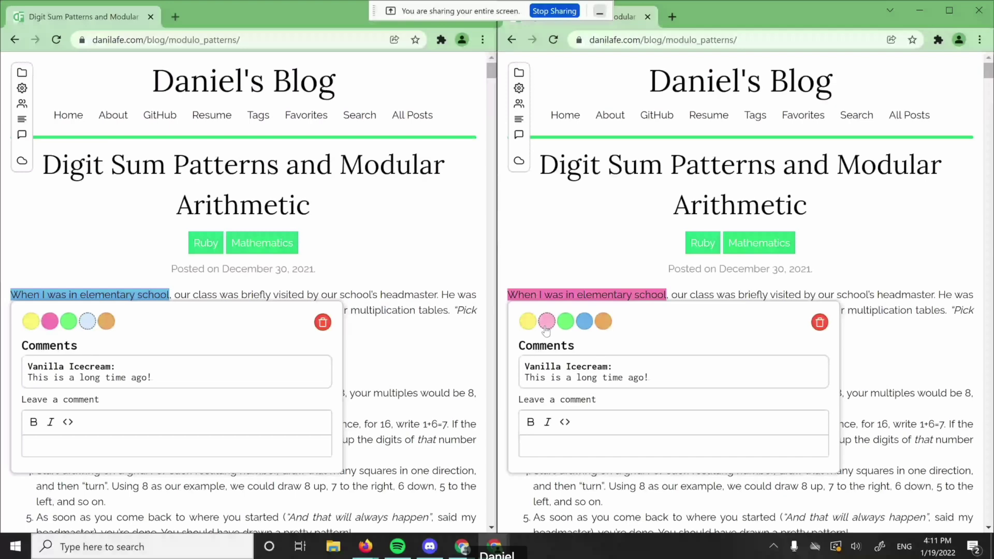
pyautogui.click(125, 305)
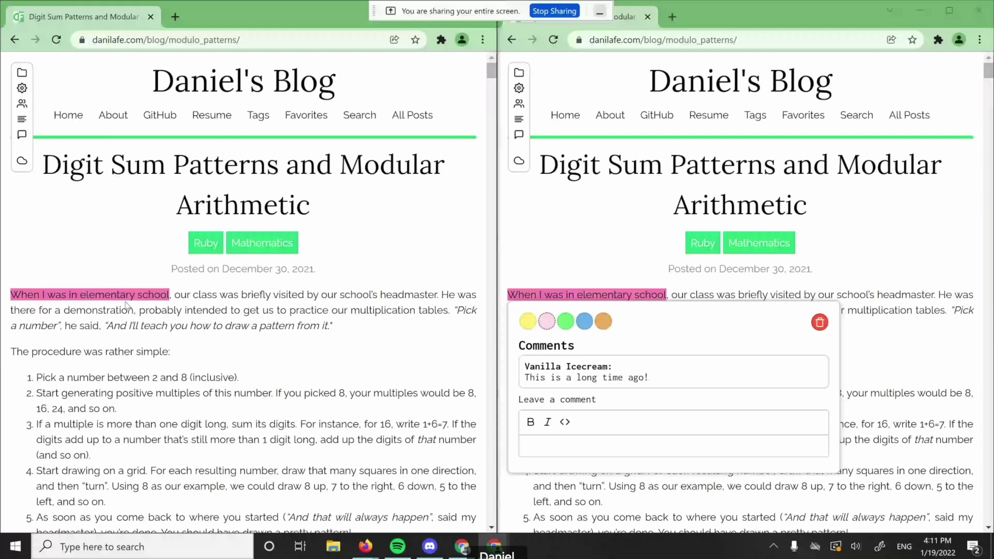
pyautogui.click(603, 322)
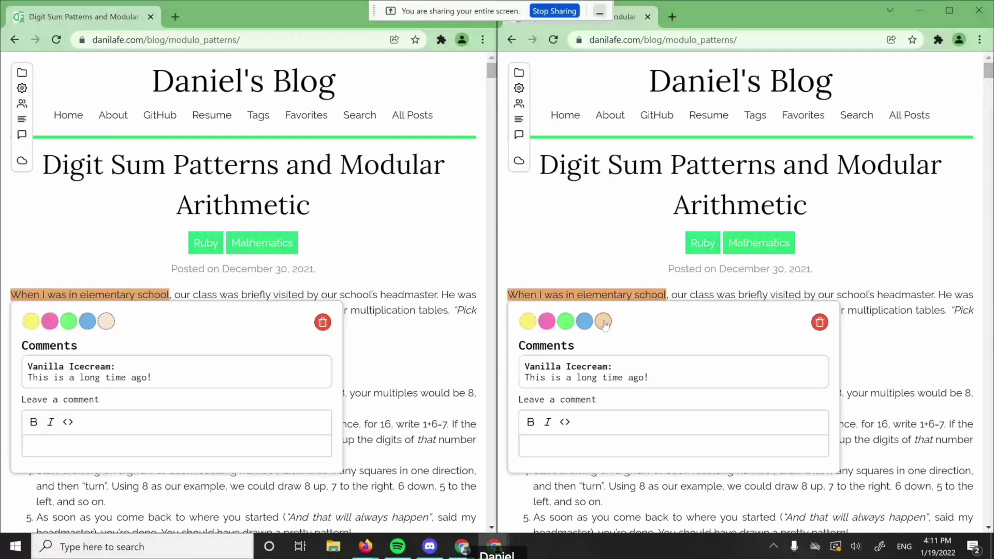
# Post a second comment 'This is really cool!' with the word 'really' in bold
pyautogui.click(539, 444)
pyautogui.write('Th')
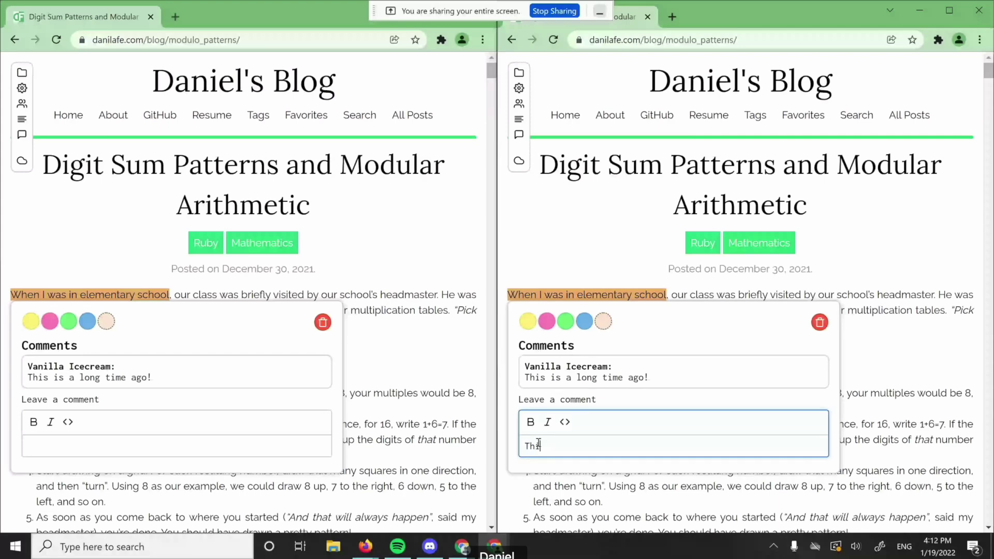
pyautogui.write('is is really cool!')
pyautogui.doubleClick(570, 447)
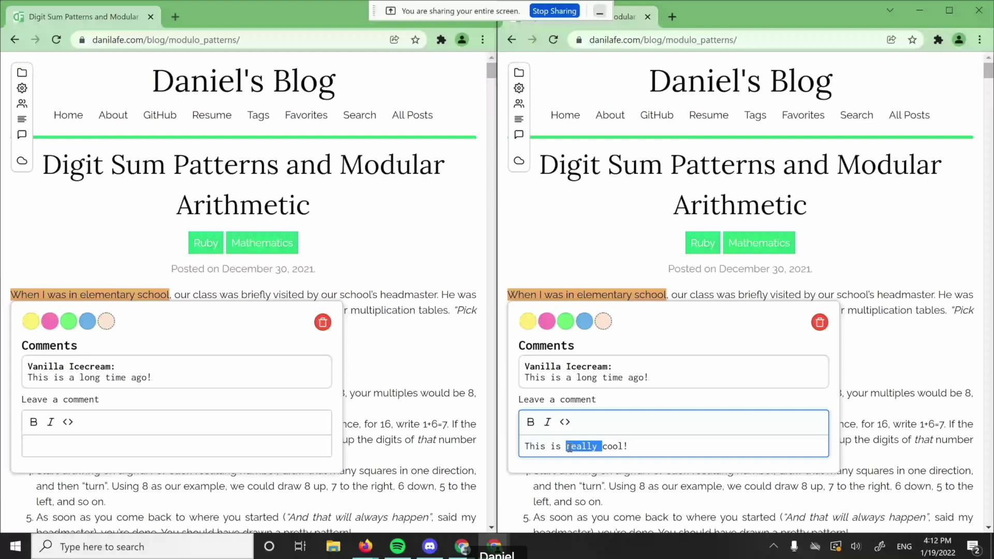
pyautogui.hotkey('ctrl', 'b')
pyautogui.press('Return')
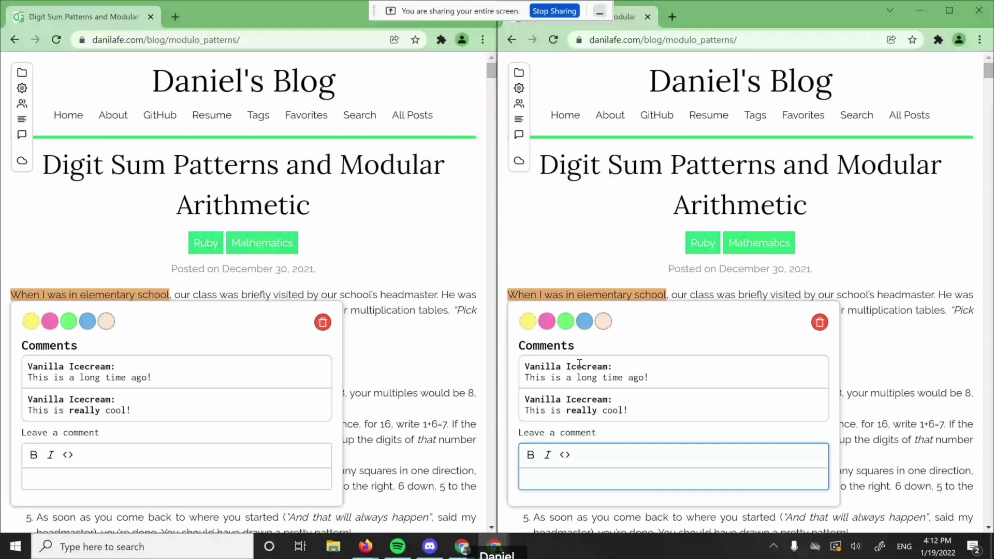
pyautogui.scroll(-1, 580, 363)
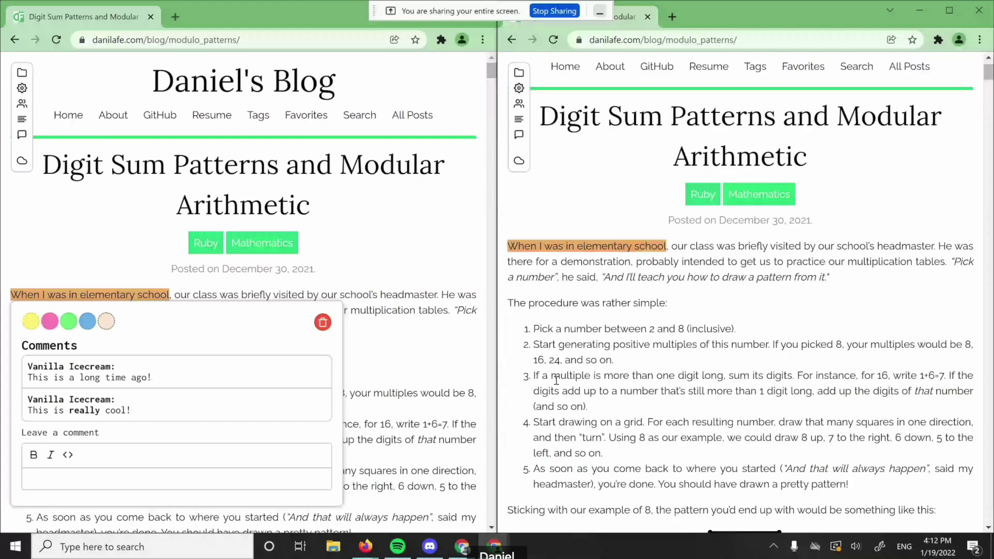
# Open the pasted modulo patterns post URL in a new tab and scroll down to its highlights
pyautogui.scroll(-10, 556, 380)
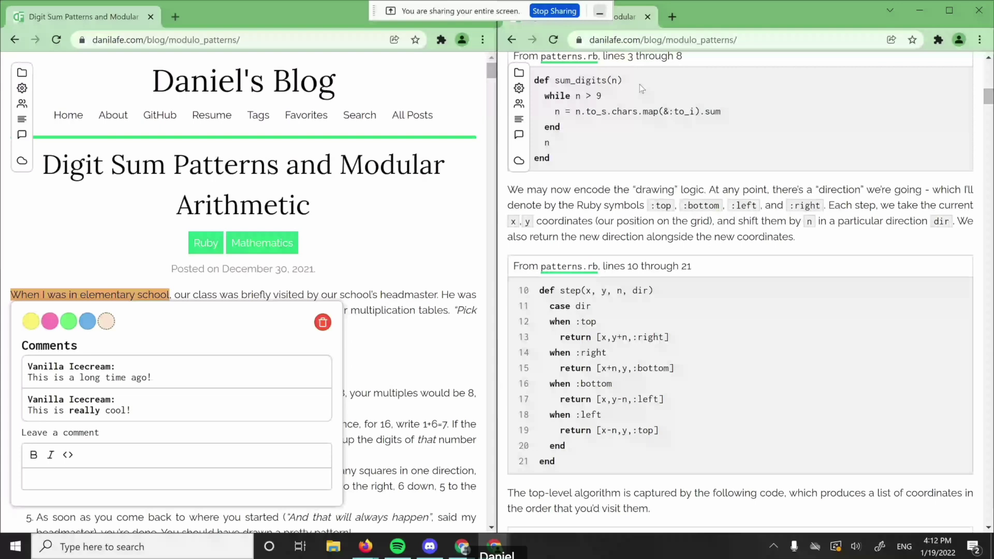
pyautogui.hotkey('ctrl', 't')
pyautogui.write('https://danilafe.com/blog/modulo_patterns/')
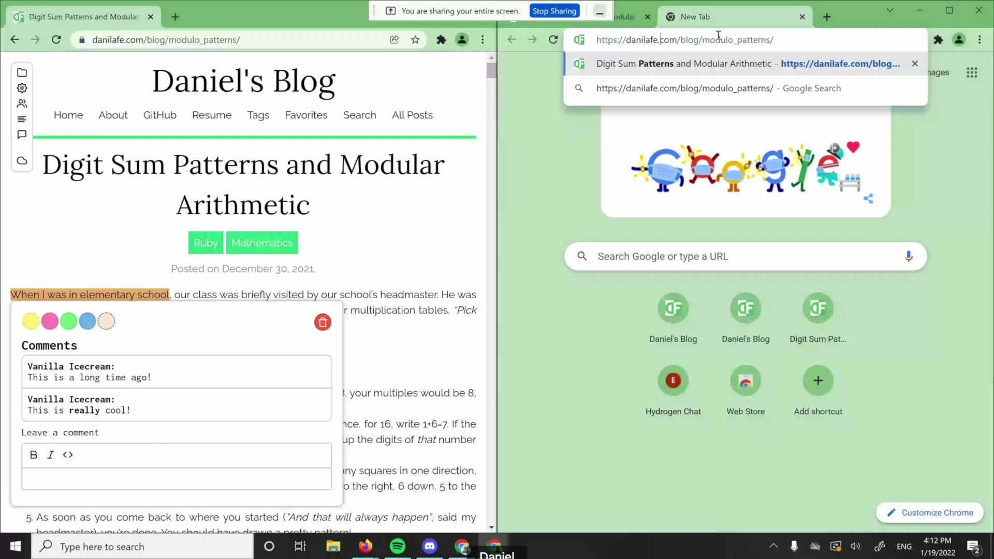
pyautogui.press('Return')
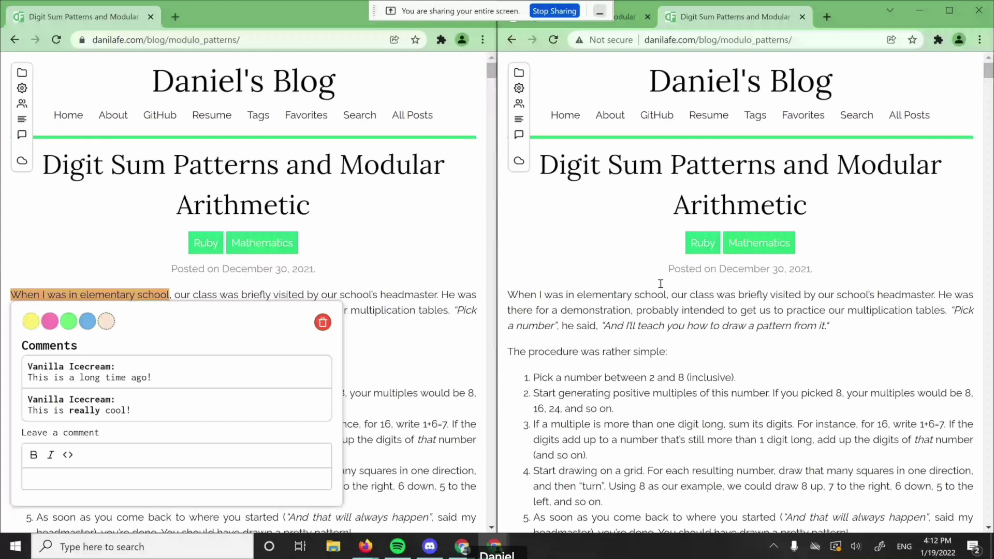
pyautogui.scroll(-15, 660, 284)
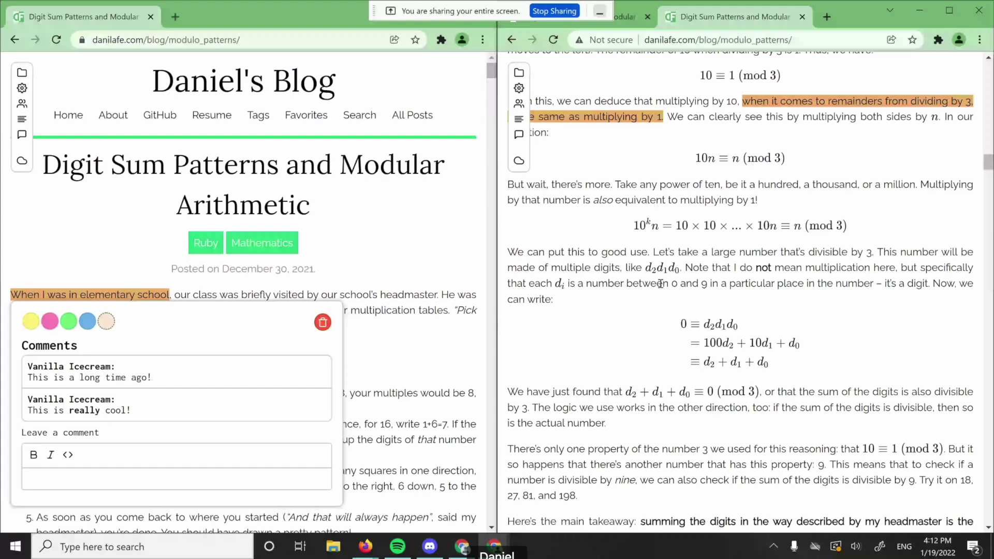
pyautogui.scroll(-10, 660, 284)
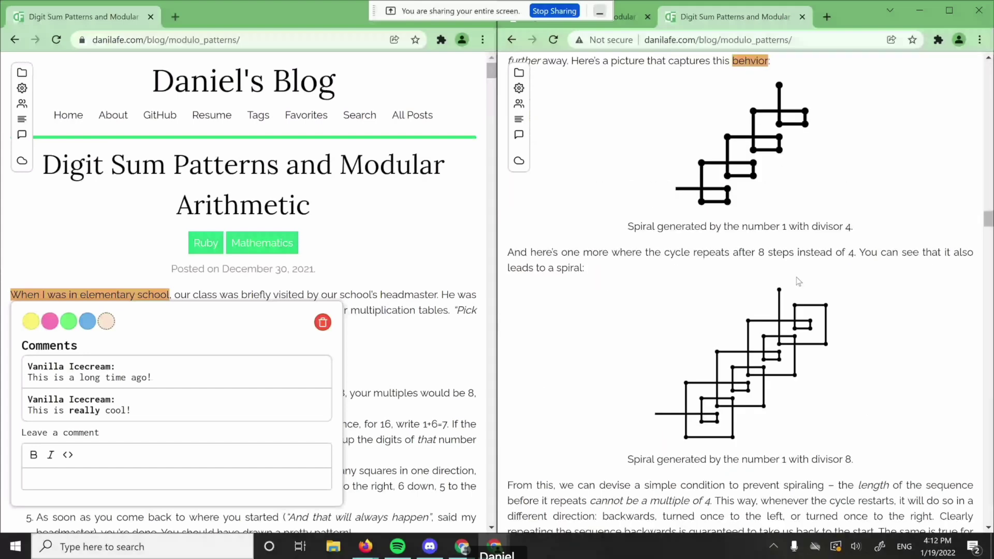
pyautogui.scroll(-10, 798, 281)
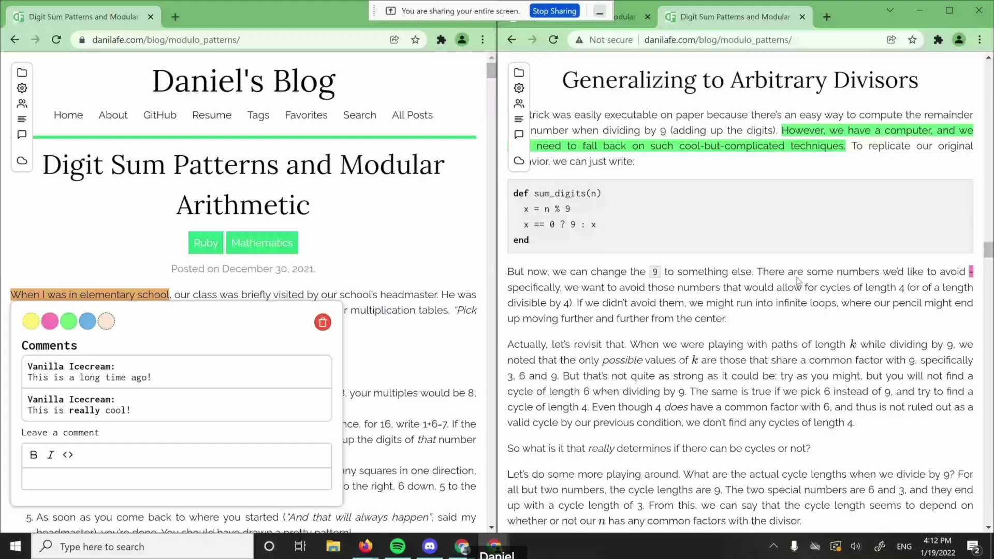
pyautogui.scroll(-10, 798, 281)
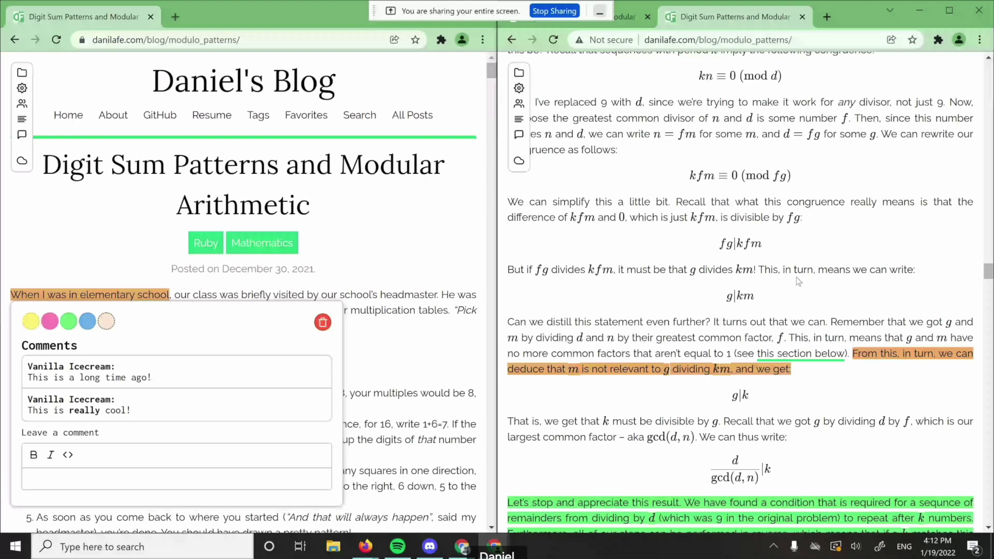
pyautogui.scroll(-5, 798, 281)
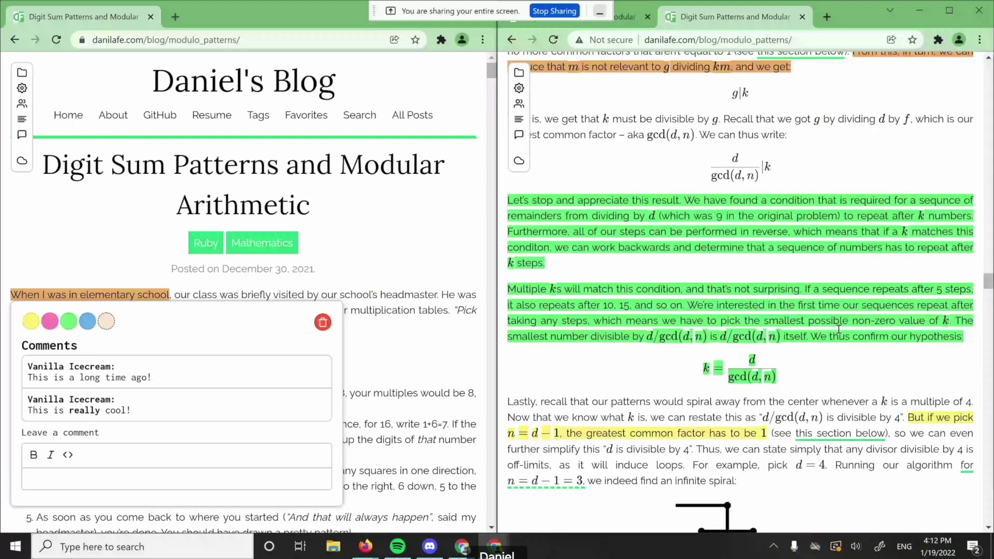
pyautogui.scroll(-5, 839, 329)
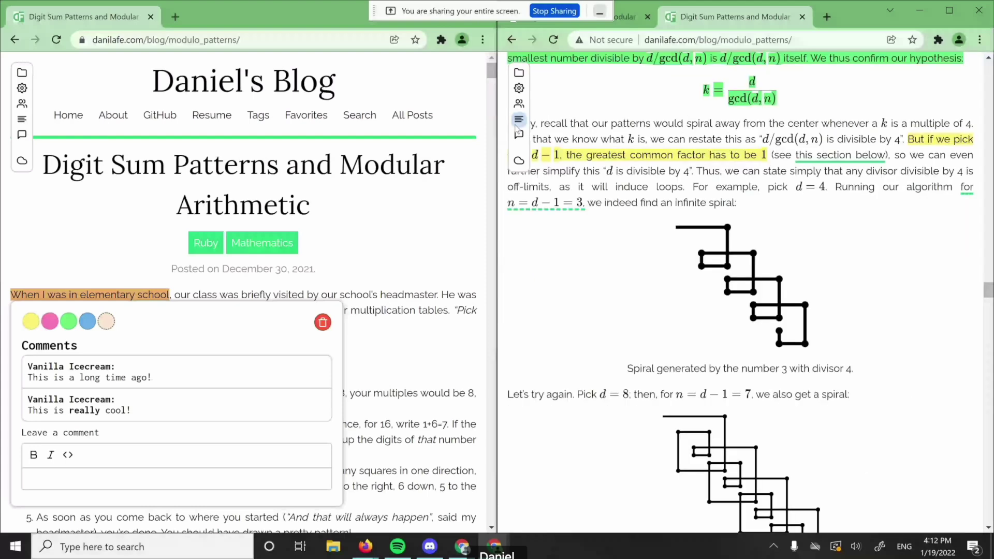
# Browse the room's Quotes list, then return to the highlight room's main overview
pyautogui.click(517, 126)
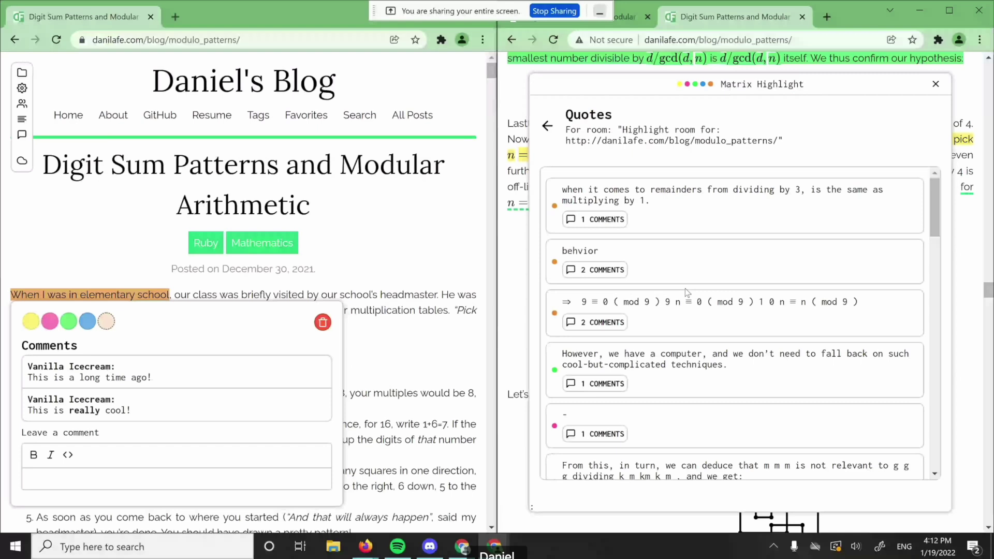
pyautogui.scroll(-5, 686, 292)
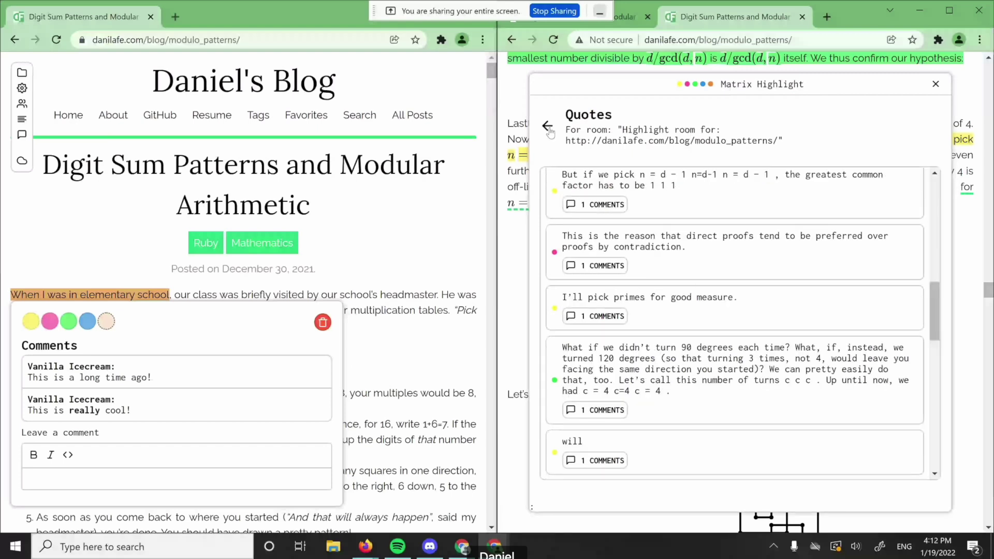
pyautogui.click(548, 129)
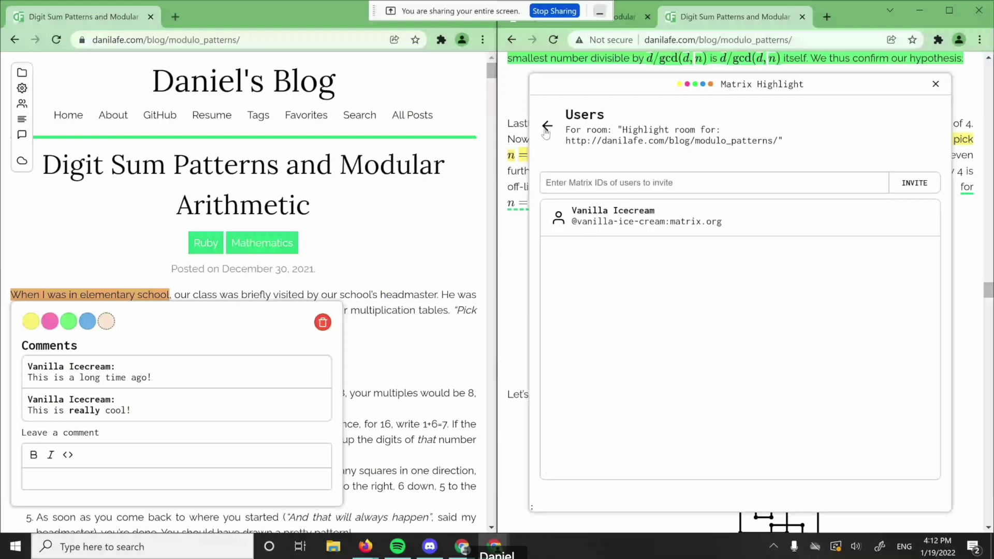
pyautogui.click(547, 126)
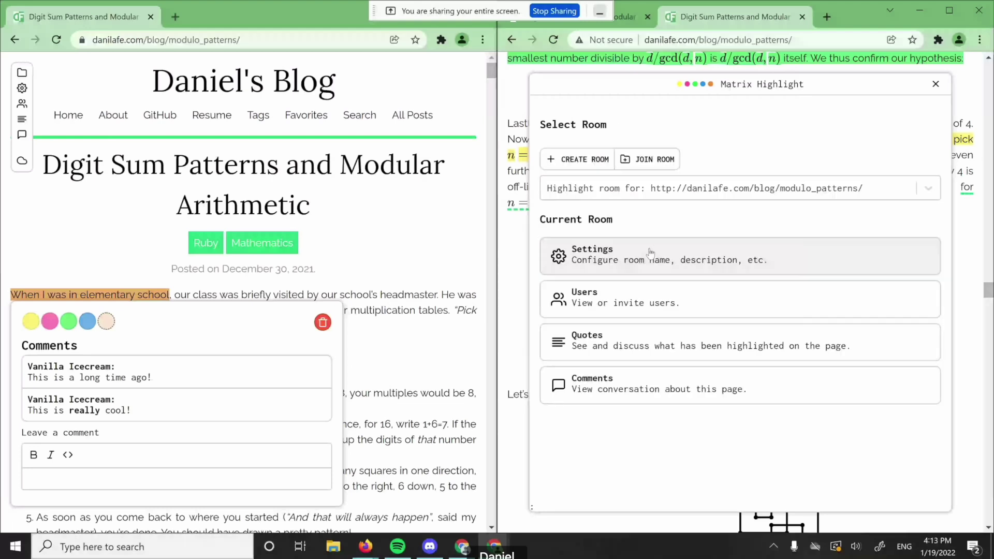